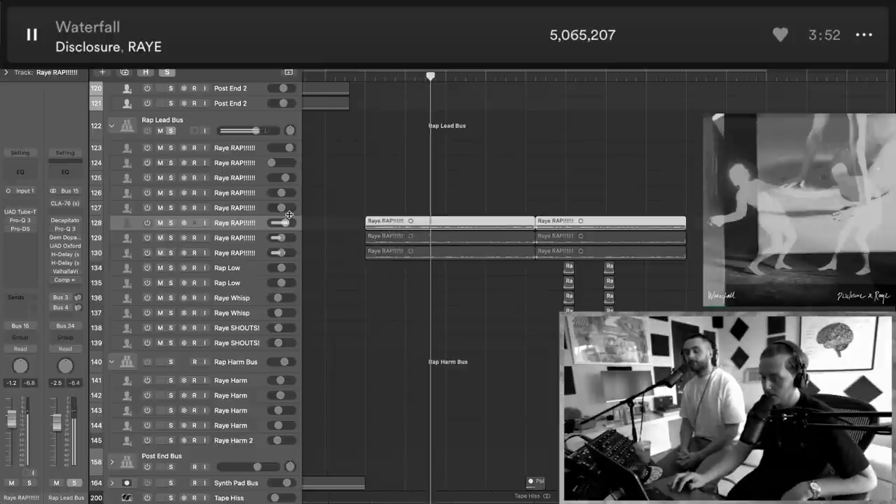
Set the loop range over the Raye rap regions from bar 95 to 103 and bring in Decapitator on the Rap Lead Bus.
left_click_drag(365, 75, 706, 91)
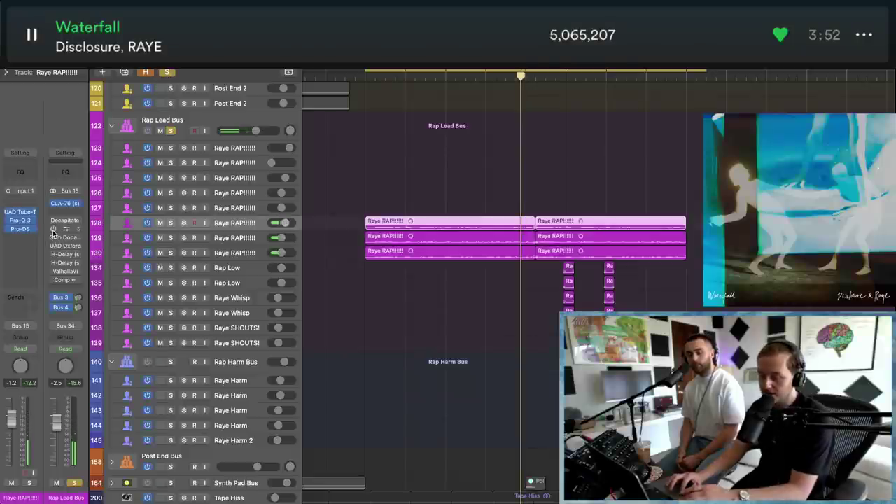
left_click(167, 73)
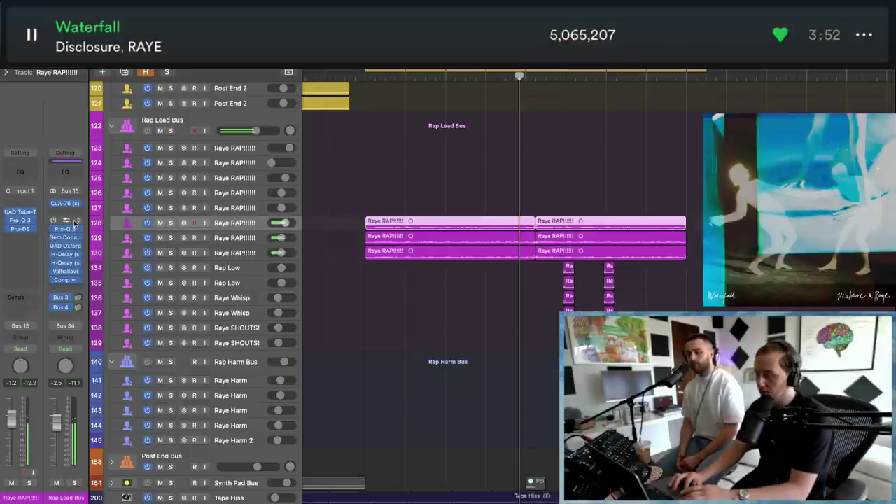
left_click(65, 219)
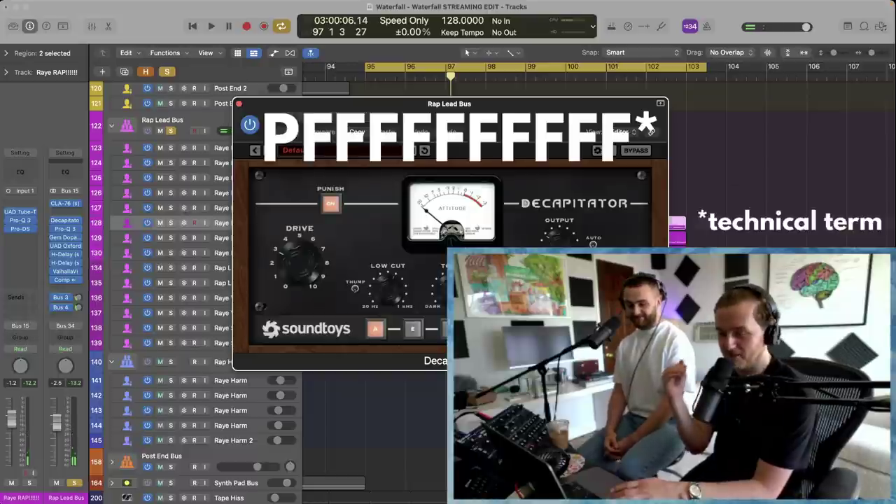
Audition the rap vocals through Decapitator on the Rap Lead Bus, trying a different mix amount.
key("space")
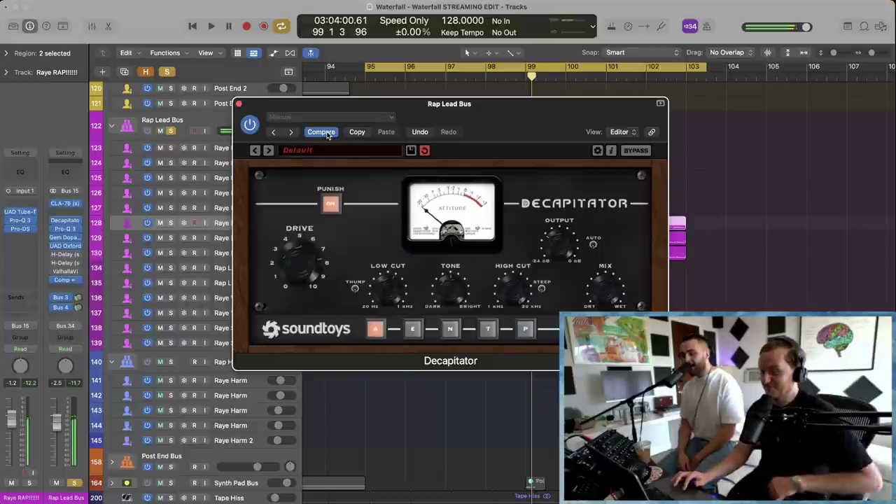
left_click(144, 56)
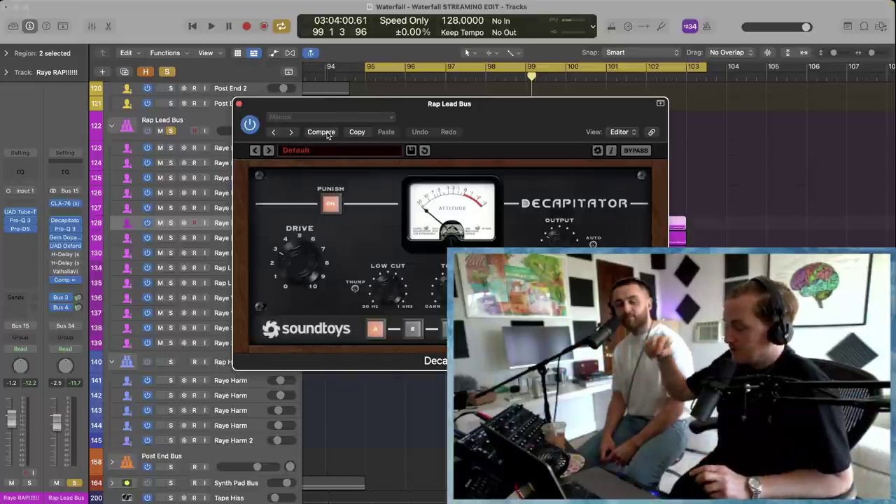
left_click_drag(615, 294, 616, 287)
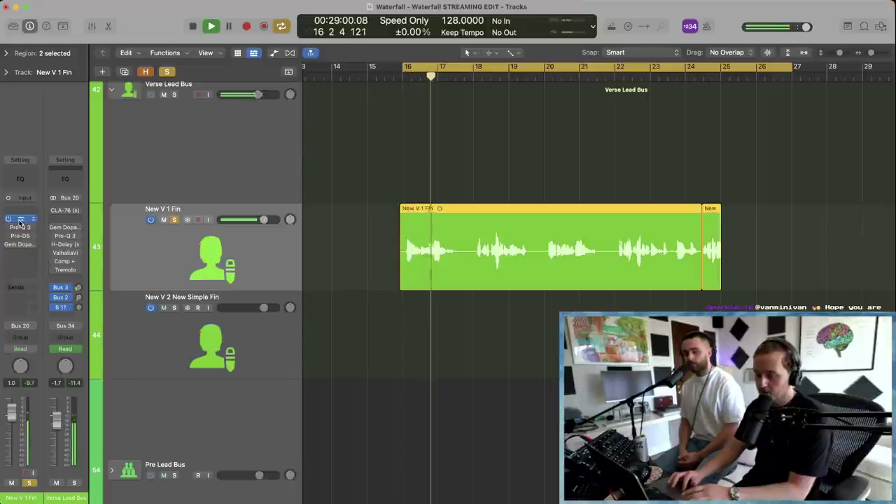
Enable the UAD Tube-T insert on New V 1 Fin and open the track's Pro-Q 3.
left_click(20, 220)
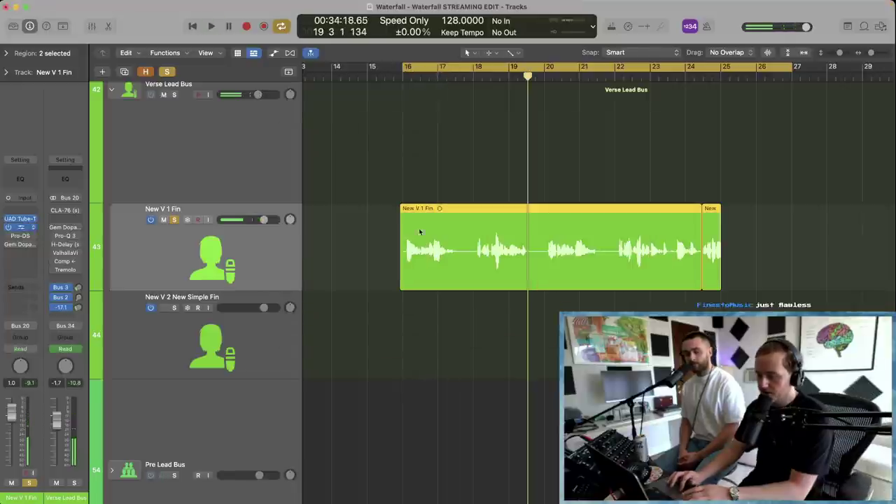
left_click(20, 228)
left_click_drag(578, 129, 423, 84)
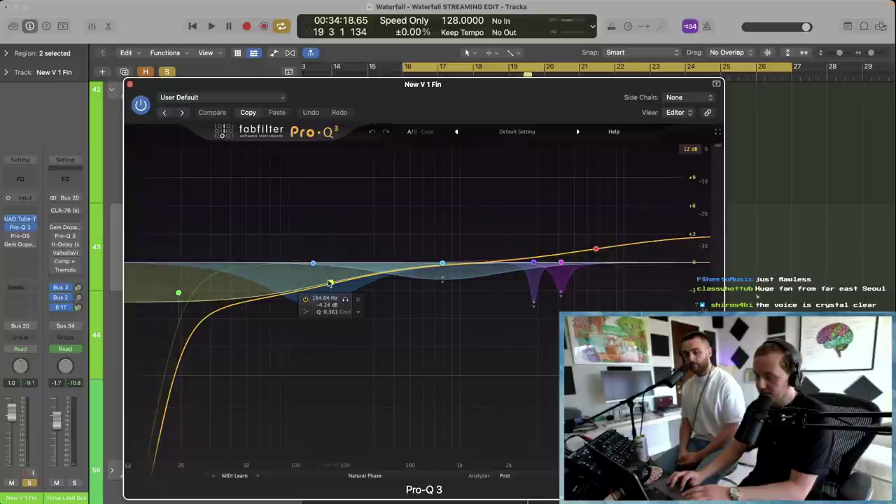
Inspect the Pro-Q 3 bands on New V 1 Fin, listen to the verse vocal through the EQ, and close the plug-in.
scroll(313, 263, "up", 3)
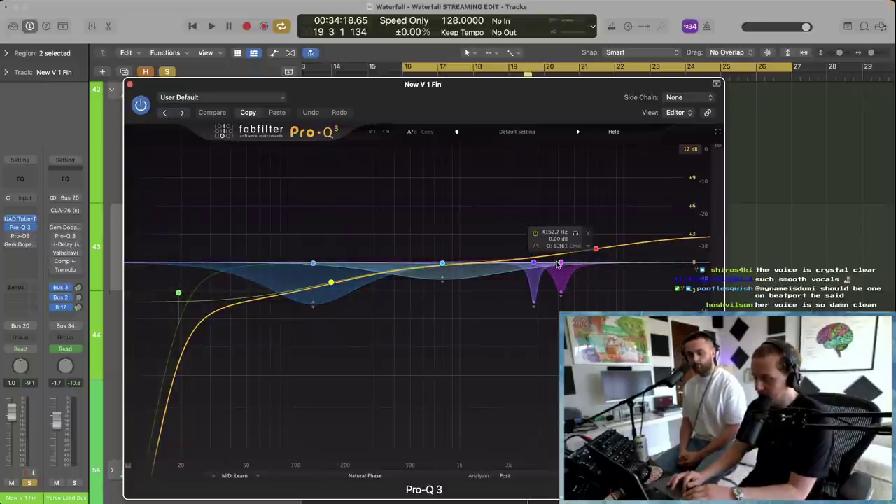
left_click(549, 233)
key("space")
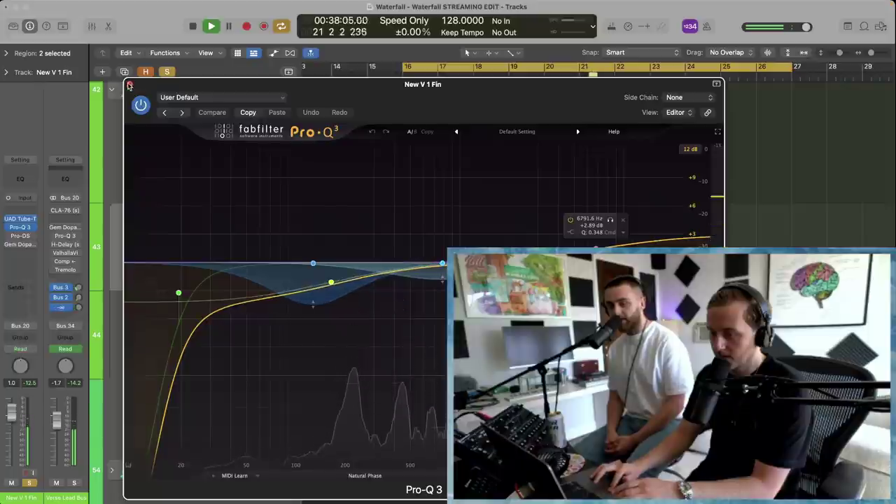
left_click(128, 84)
key("space")
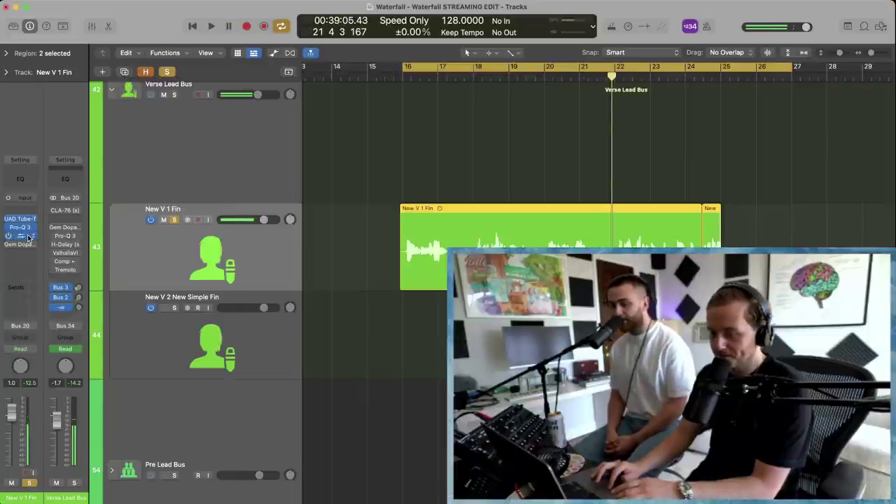
Bring in Pro-DS and Gem Dopamine on New V 1 Fin and play the verse vocal through the full insert chain.
left_click(28, 236)
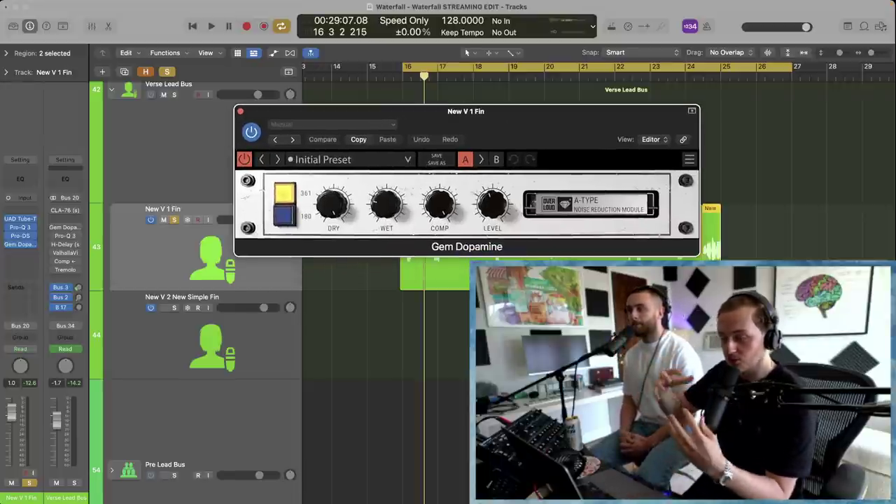
key("super+w")
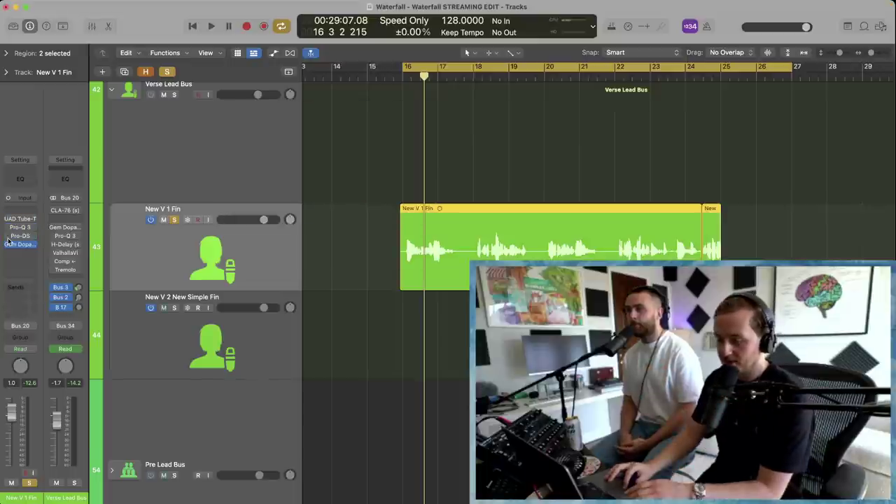
key("space")
key("space")
key("space")
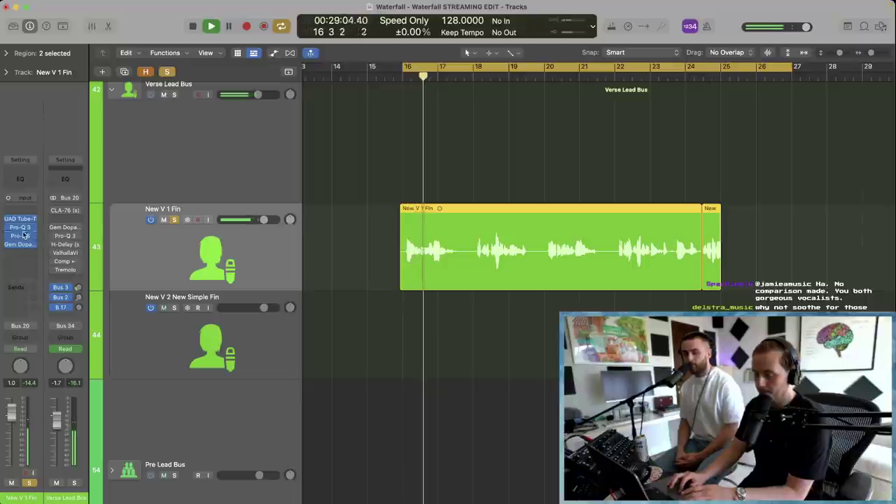
key("space")
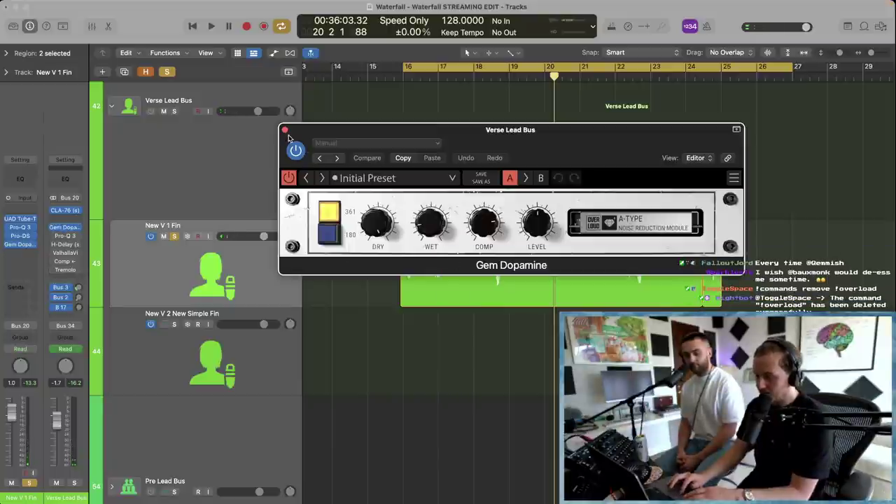
Review the Gem Dopamine and Pro-Q 3 settings on the Verse Lead Bus and close both plug-ins.
left_click(285, 130)
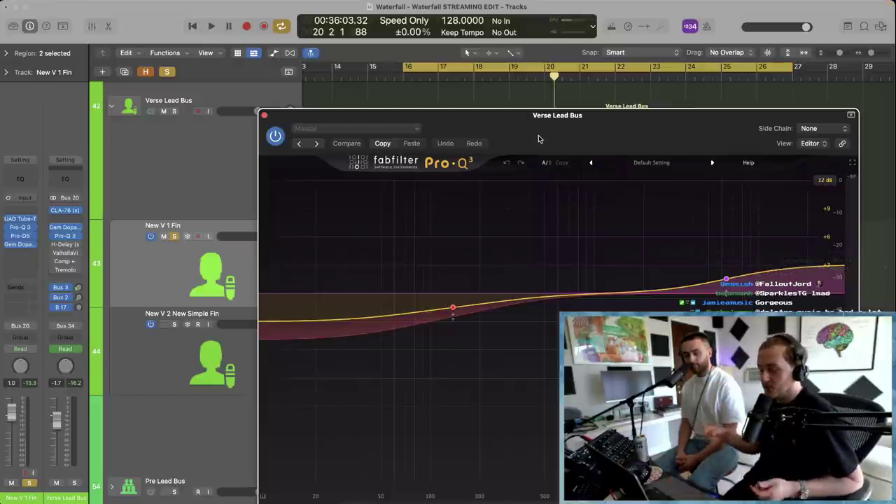
left_click_drag(539, 139, 370, 87)
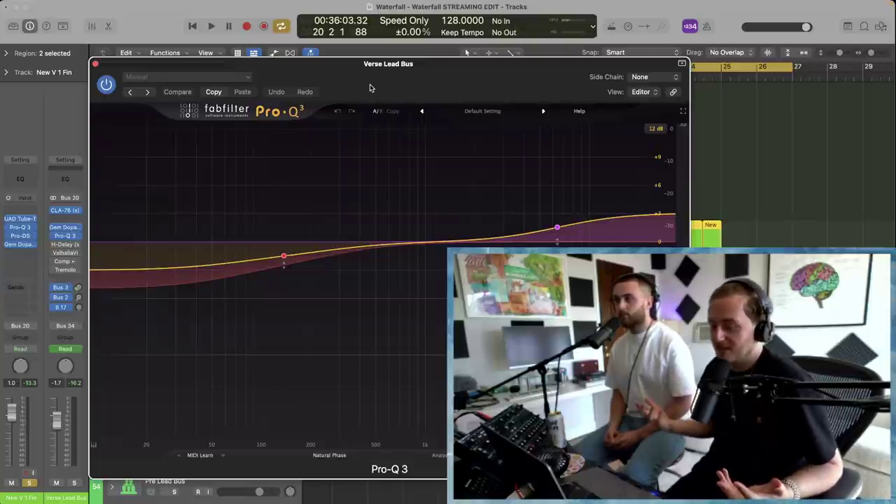
left_click(96, 65)
left_click(446, 184)
Play the Pre Lead Bus vocals leading into the drops at bars 33 and 67.
scroll(435, 180, "up", 1)
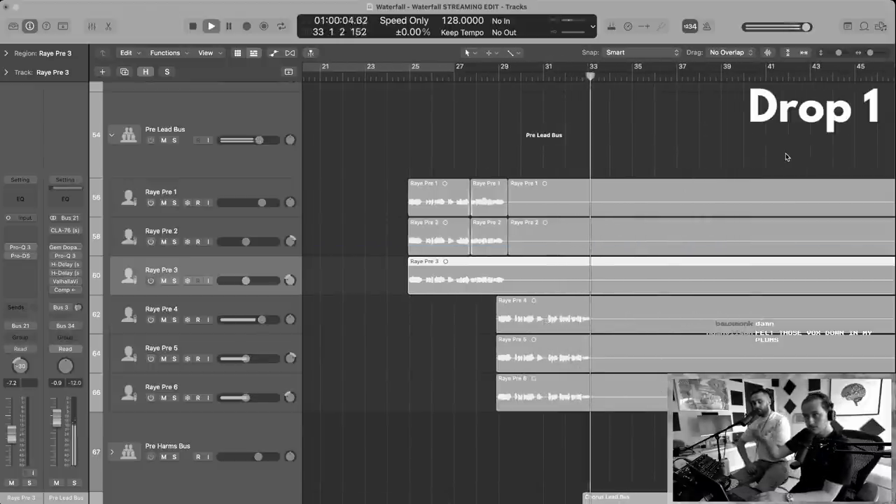
key("space")
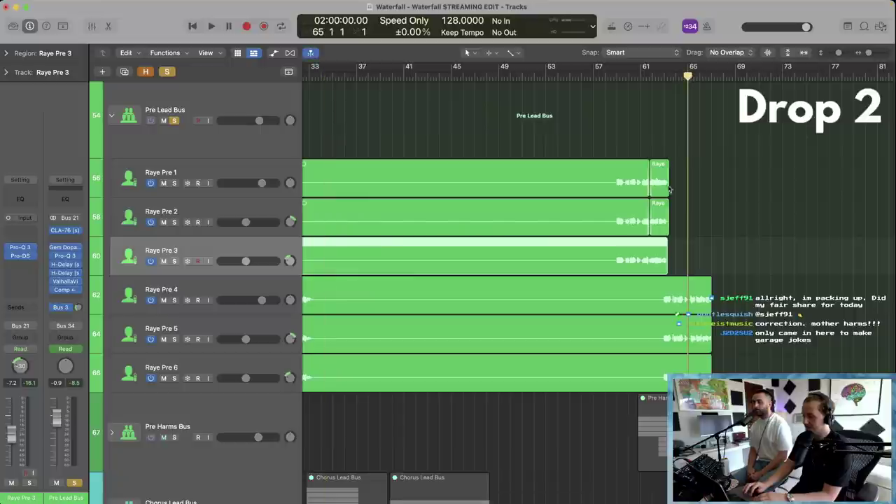
scroll(670, 189, "up", 5)
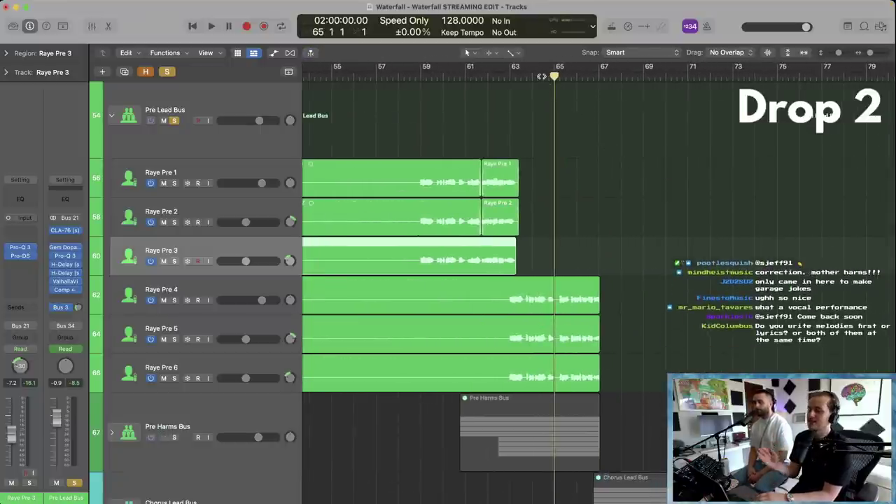
key("space")
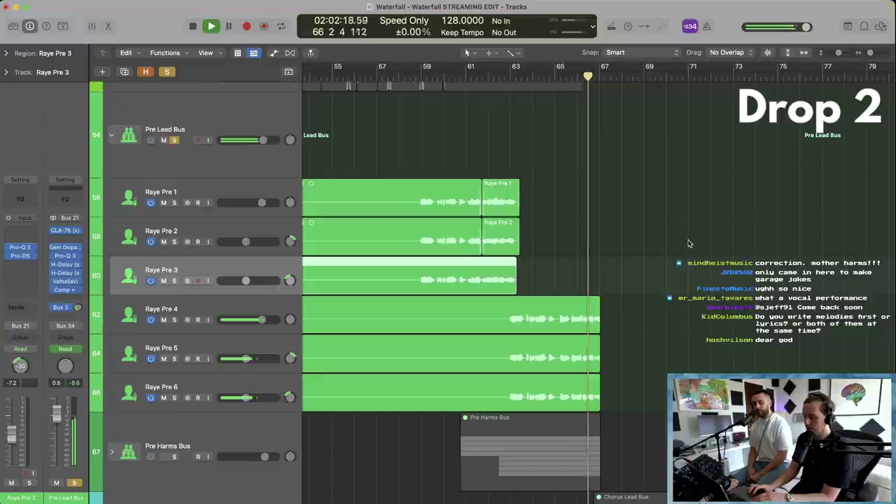
key("c")
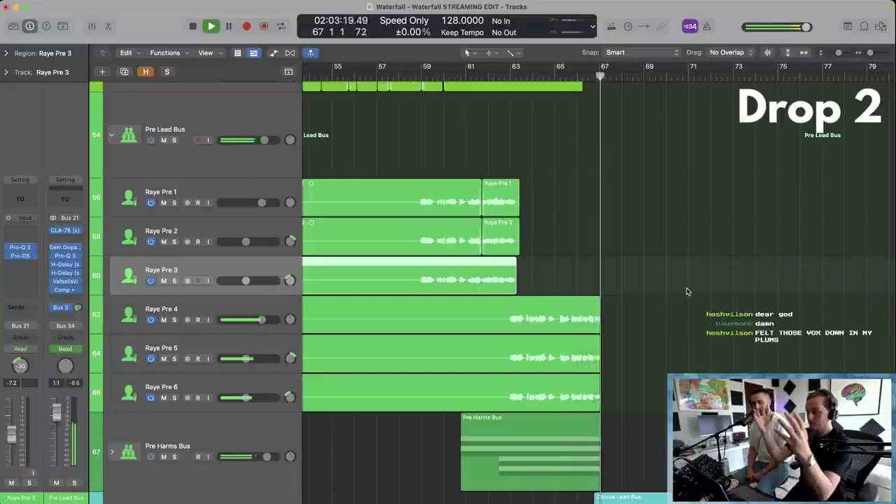
key("space")
Play the Raye Chorus vocal stack from around bar 67 and condense its tracks to fit the whole chorus group.
scroll(620, 216, "left", 15)
left_click(737, 77)
key("space")
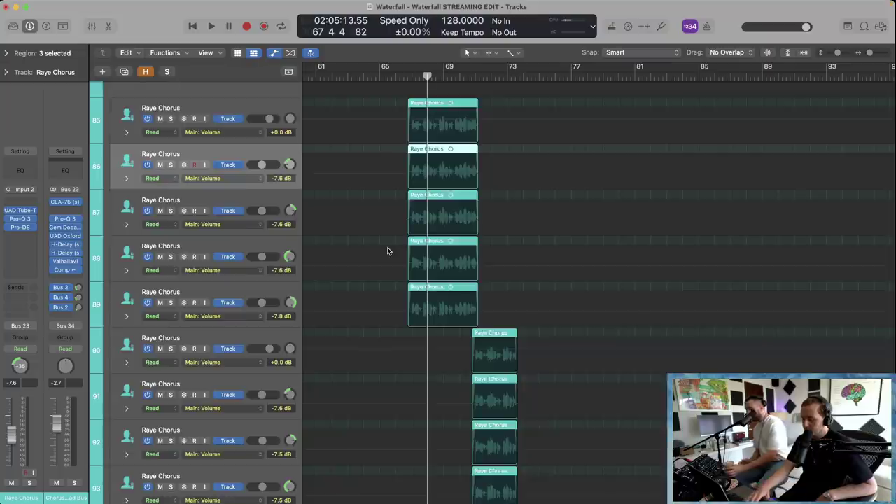
key("super+Up")
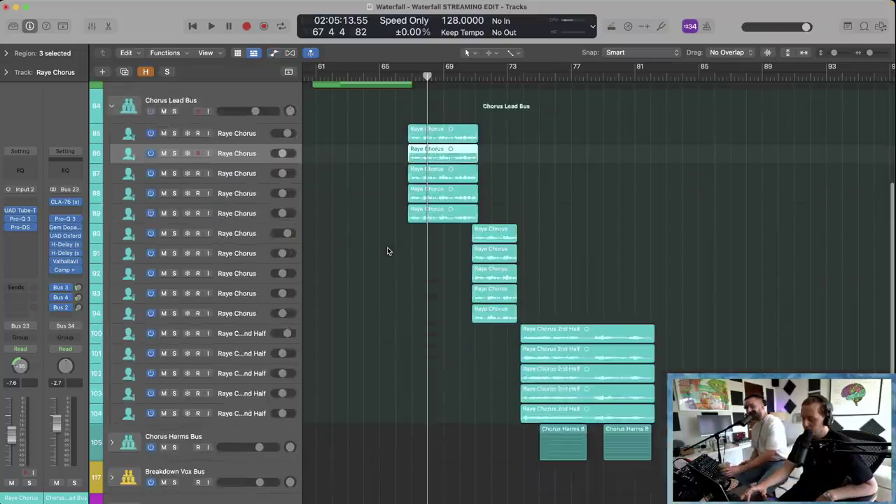
Enable the 158 ms H-Delay on the Chorus Lead Bus and adjust the dry/wet of that delay and the 1/8 ping-pong H-Delay.
key("x")
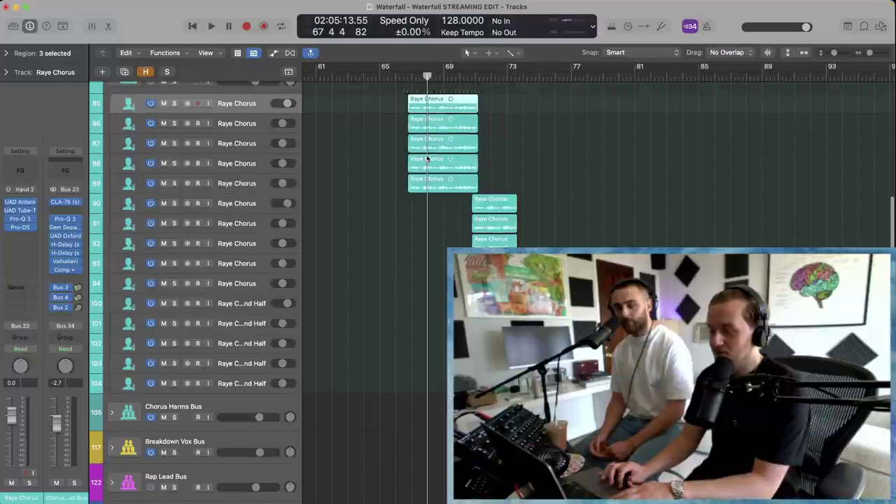
scroll(366, 138, "up", 1)
left_click(366, 138)
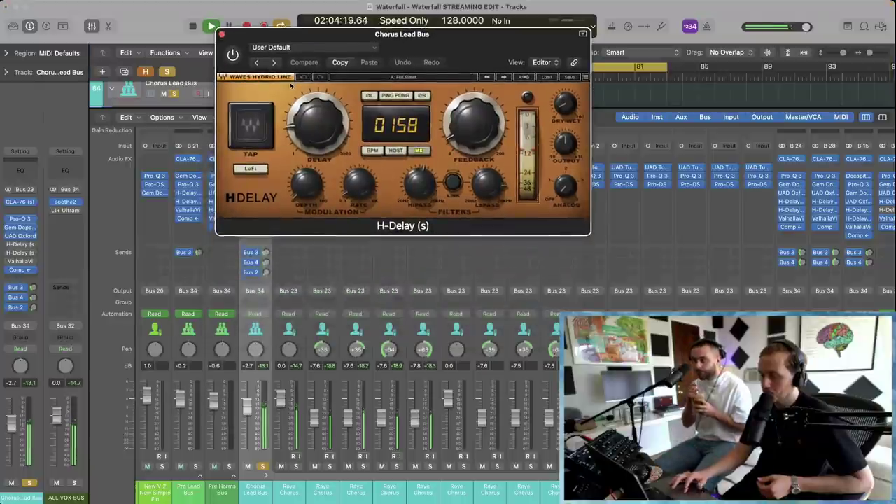
left_click(234, 55)
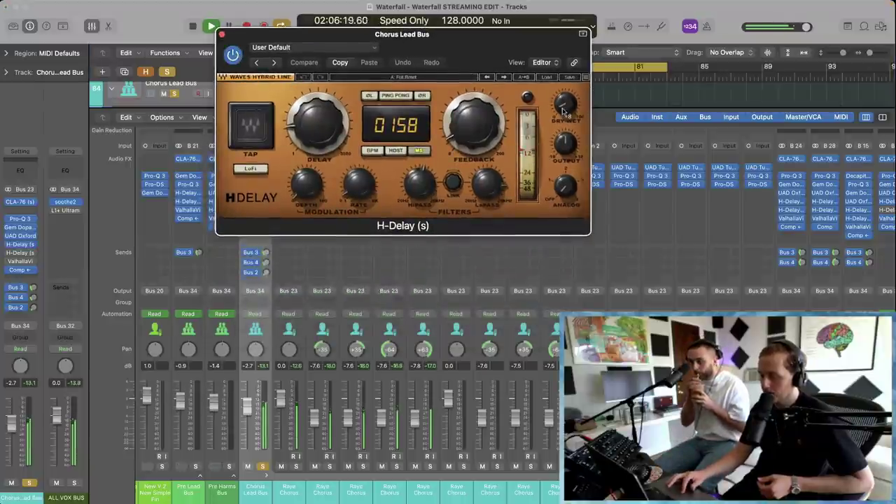
left_click_drag(564, 109, 564, 98)
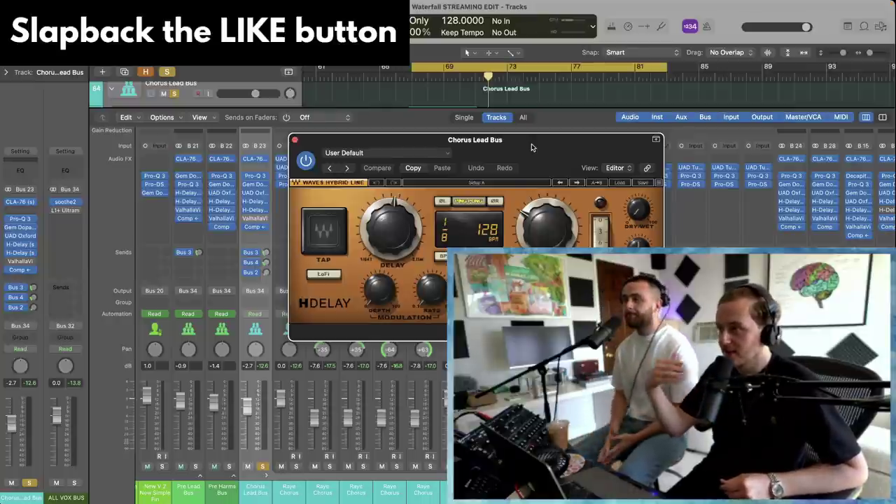
left_click_drag(639, 208, 638, 214)
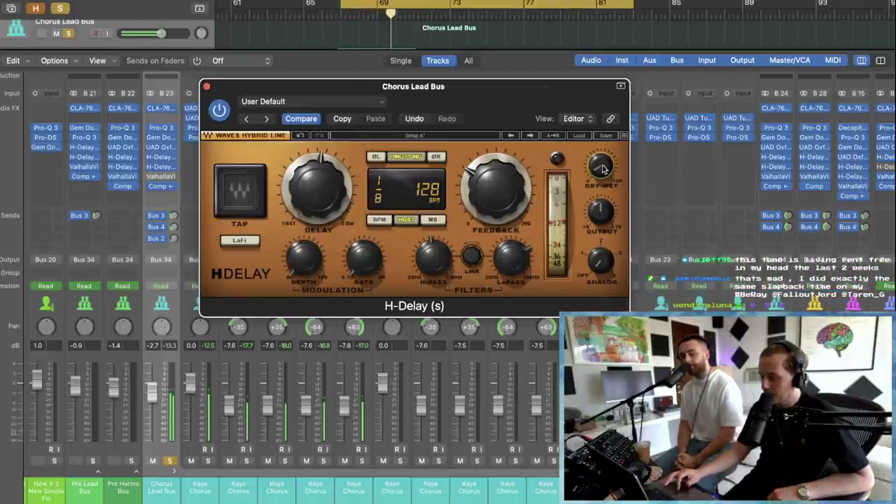
Raise the ValhallaVintageVerb mix on the Chorus Lead Bus to 3.1 %, then reduce it slightly.
left_click(160, 176)
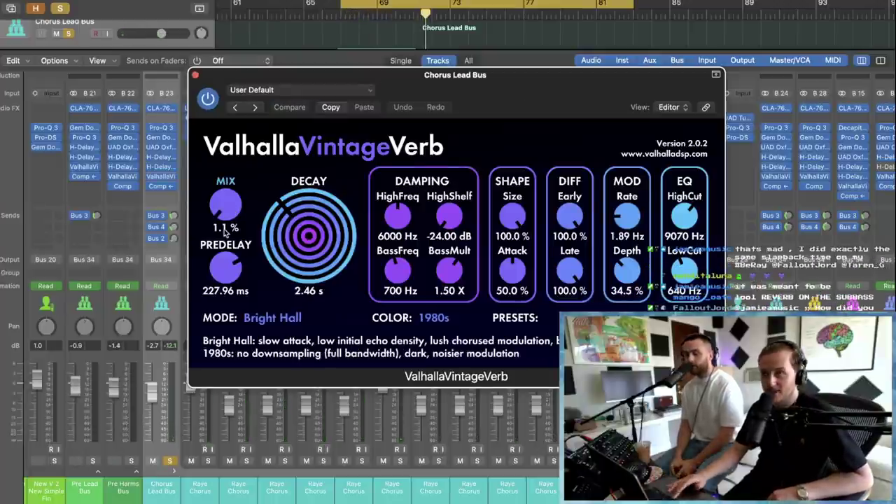
mouse_move(226, 204)
left_mouse_down()
mouse_move(233, 114)
mouse_move(215, 199)
left_mouse_up()
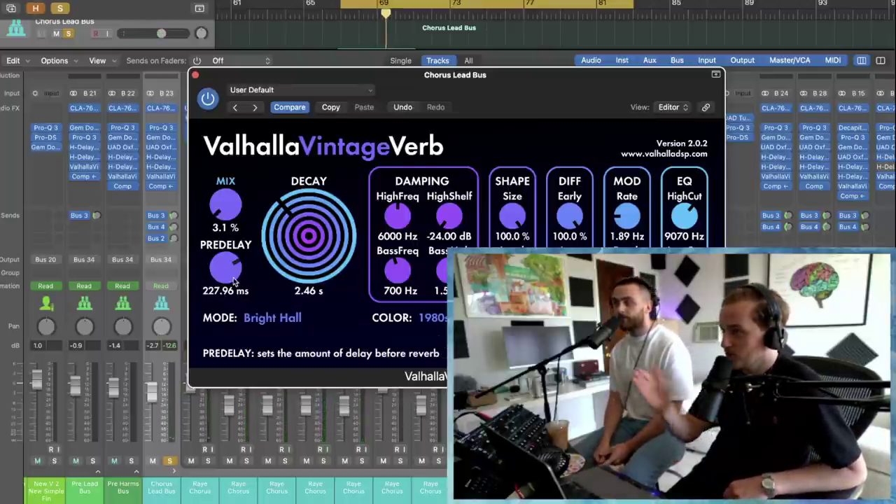
left_click_drag(225, 207, 226, 213)
Examine how closely the five stacked Raye Chorus regions starting near bar 67 line up.
scroll(225, 212, "up", 3)
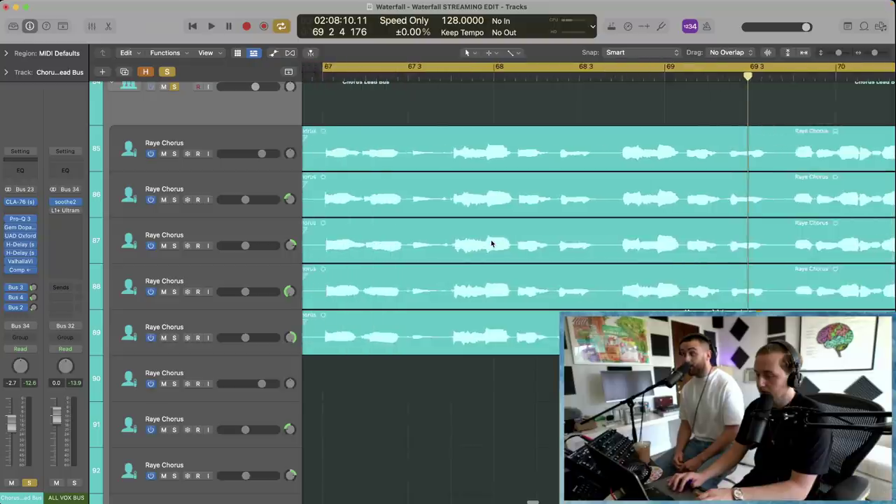
scroll(492, 244, "left", 2)
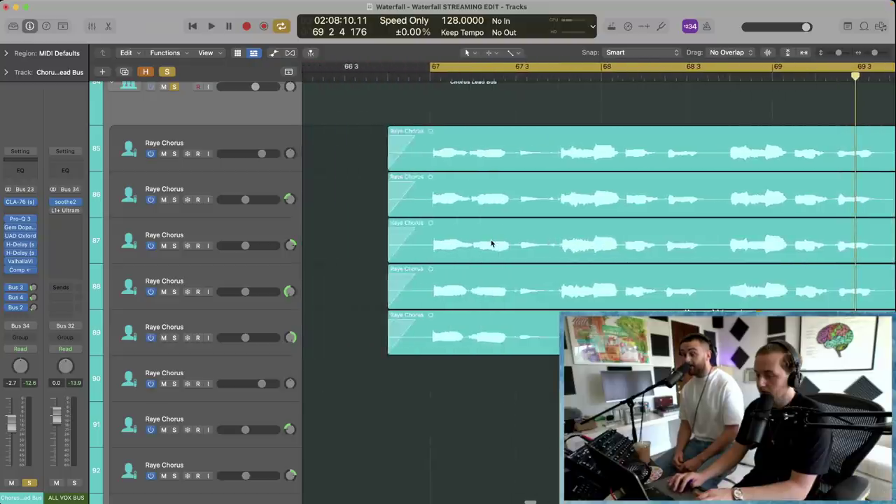
scroll(521, 350, "down", 1)
key("super+Right")
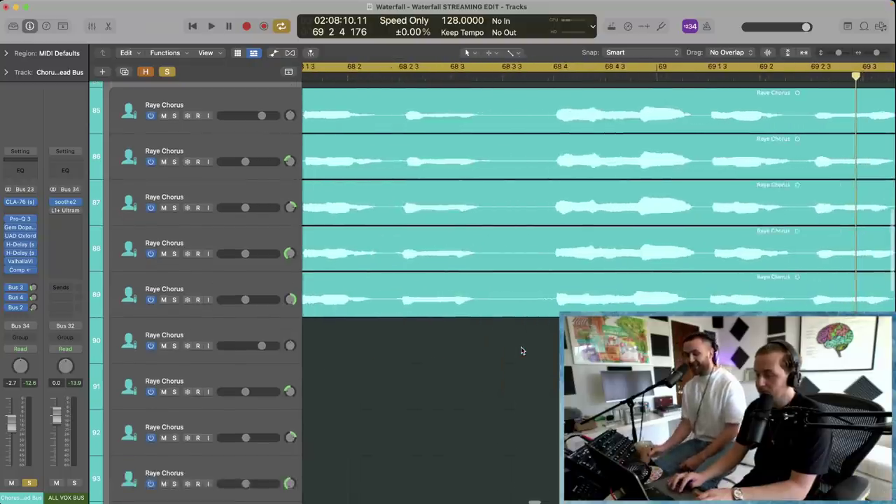
scroll(521, 350, "left", 3)
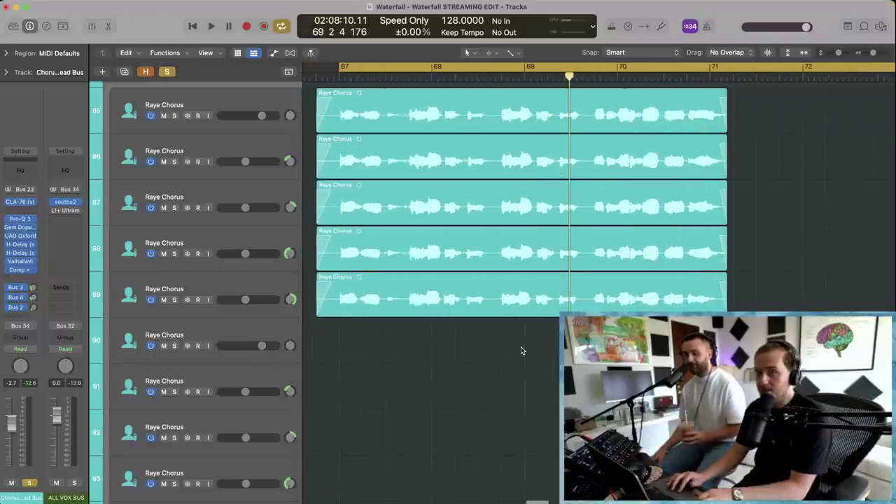
Take the Chorus Lead Bus out of solo during playback to hear the Chorus Harms Bus alone around bar 79.
key("super+Left")
key("super+Up")
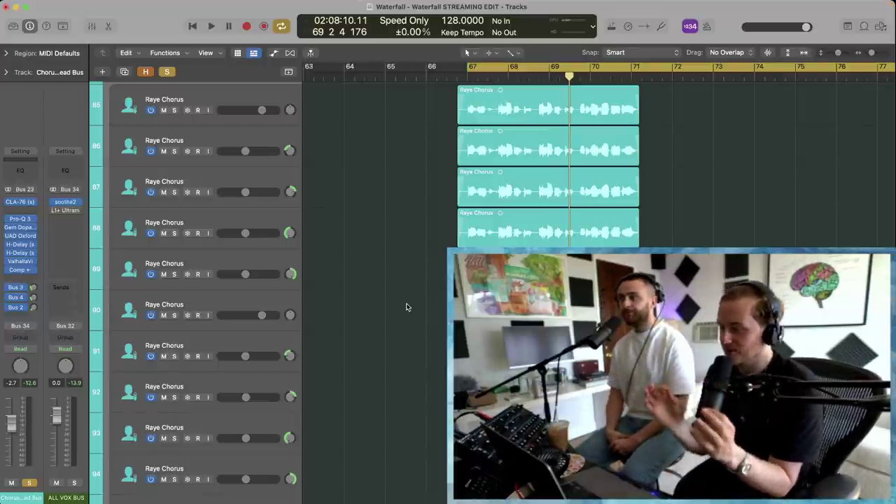
scroll(406, 306, "up", 2)
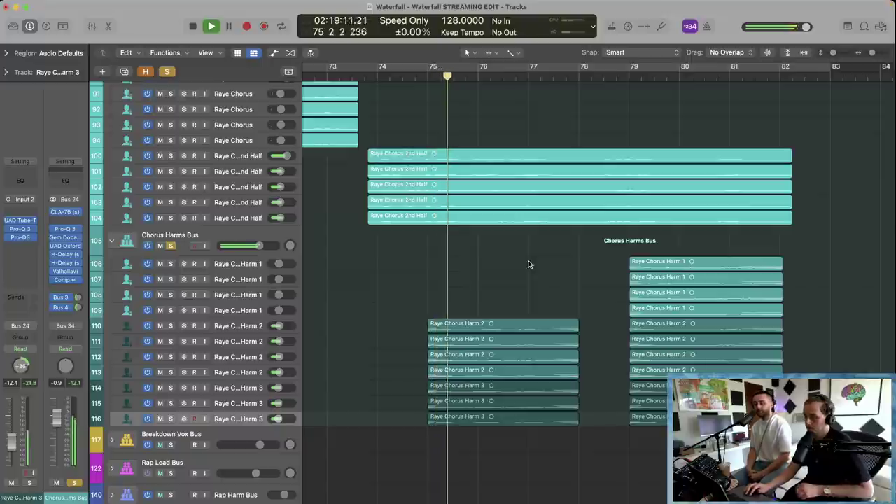
scroll(530, 260, "down", 3)
scroll(529, 264, "up", 2)
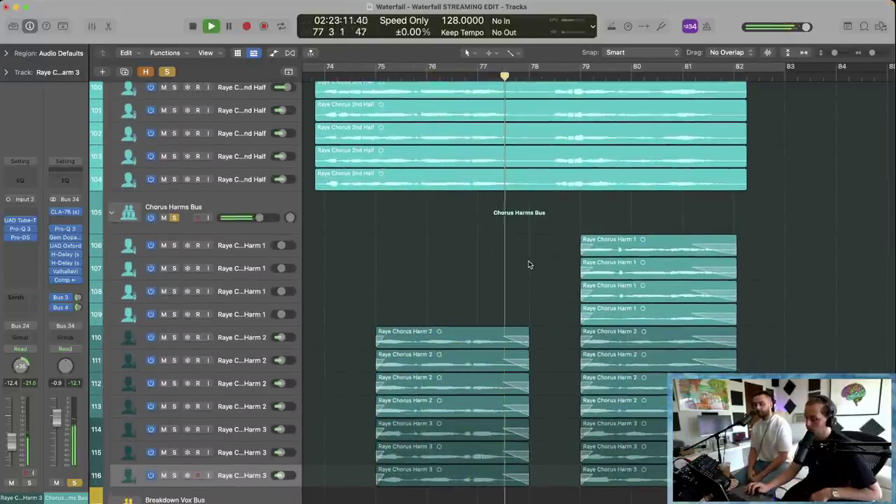
scroll(174, 130, "up", 6)
scroll(174, 131, "up", 6)
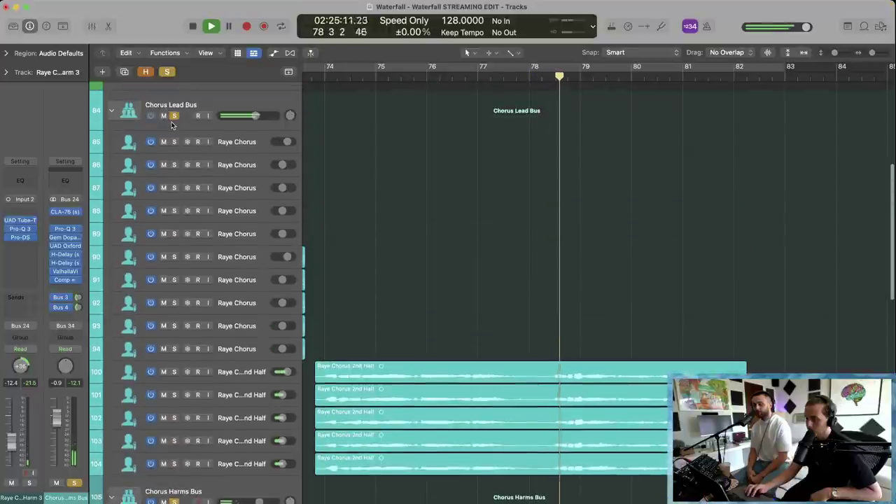
left_click(175, 115)
scroll(528, 284, "down", 10)
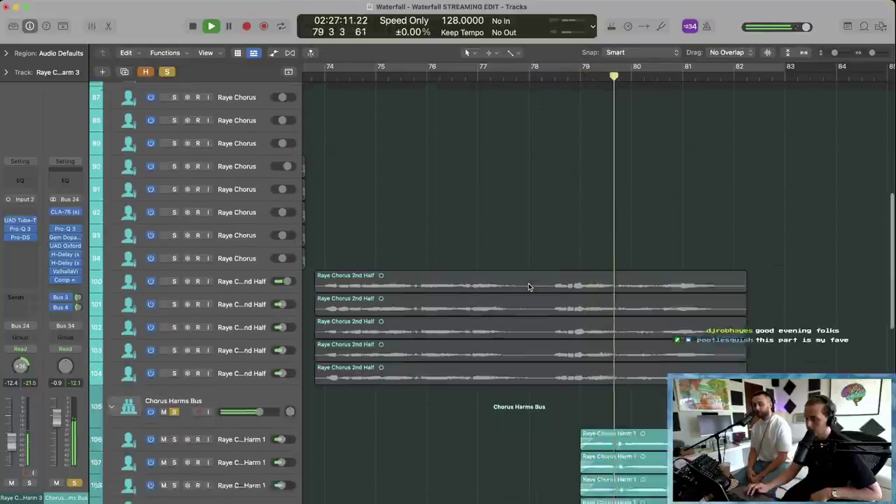
scroll(528, 288, "up", 1)
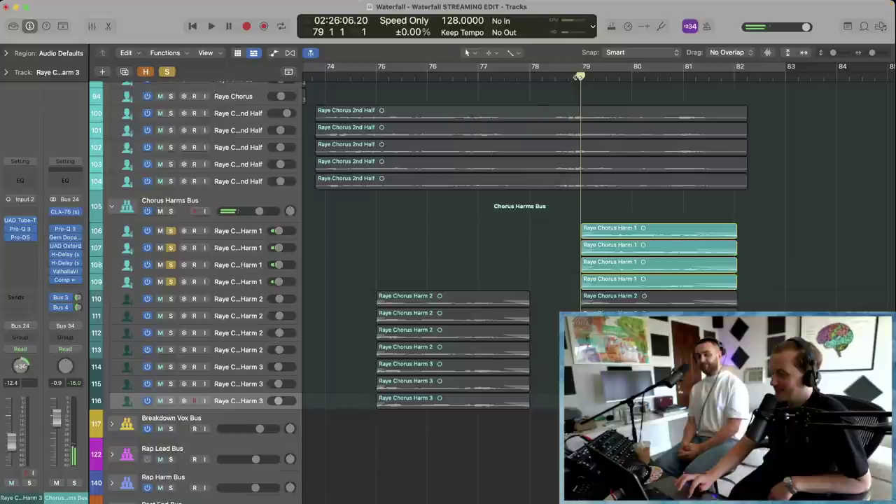
Play the four soloed Raye Chorus Harm 1 tracks from bar 78 beat 4.
left_click(567, 76)
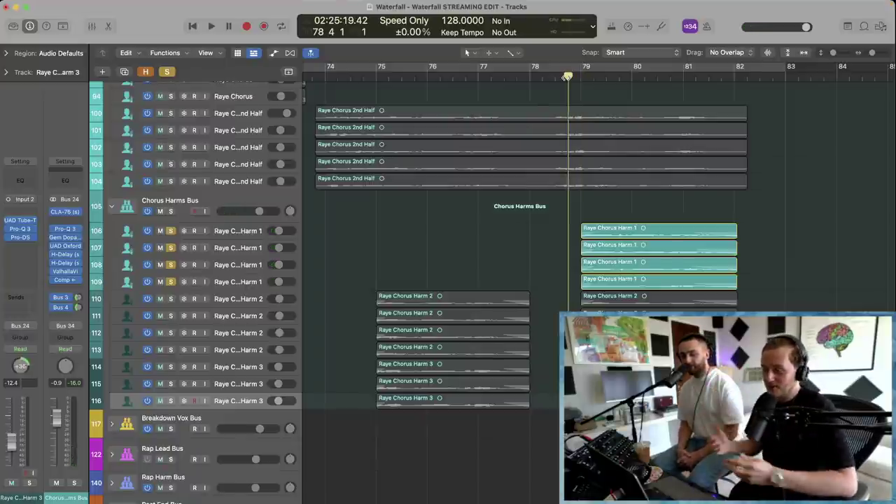
key("space")
key("space")
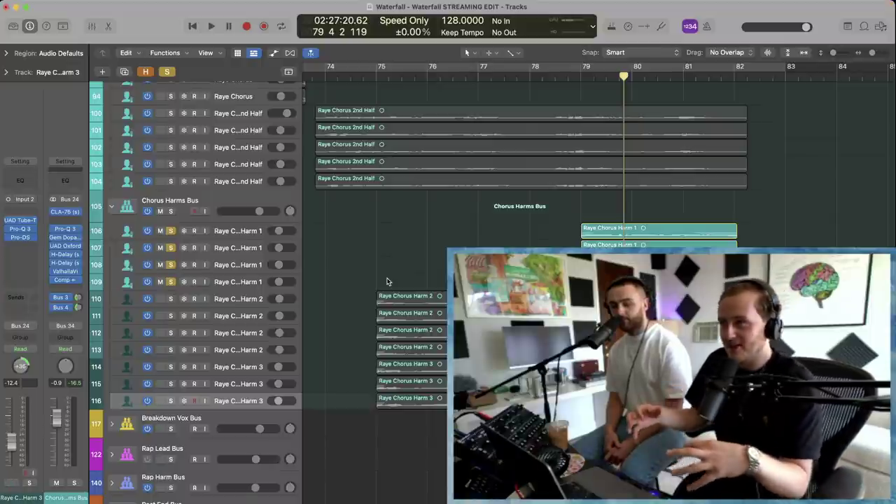
Switch the solo from the Harm 1 tracks to the four Raye Chorus Harm 2 tracks and play them from bar 78 beat 4.
left_click_drag(170, 298, 170, 401)
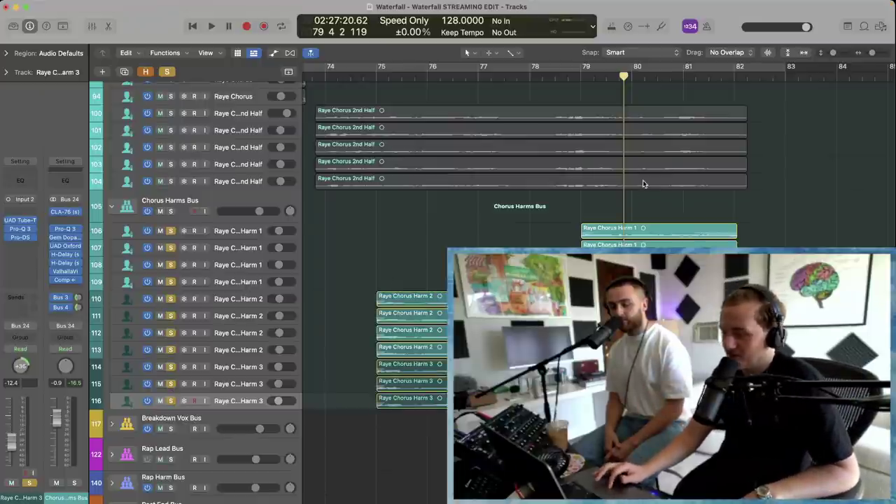
left_click(569, 77)
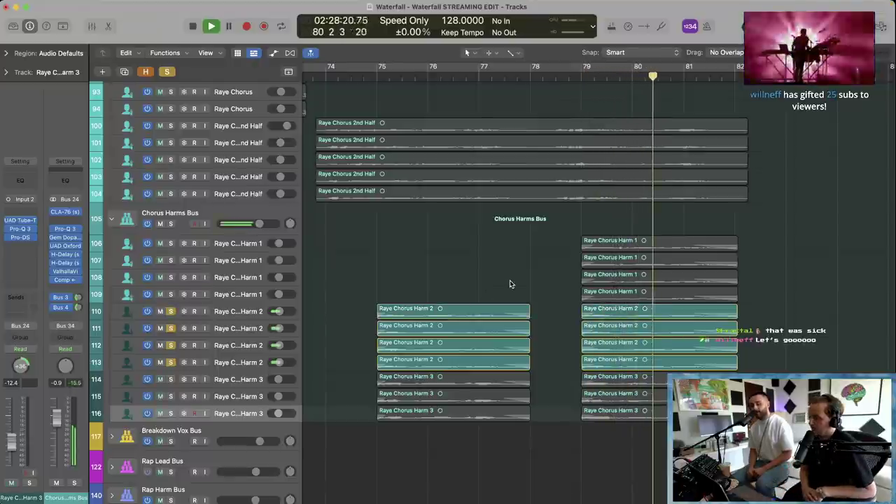
key("space")
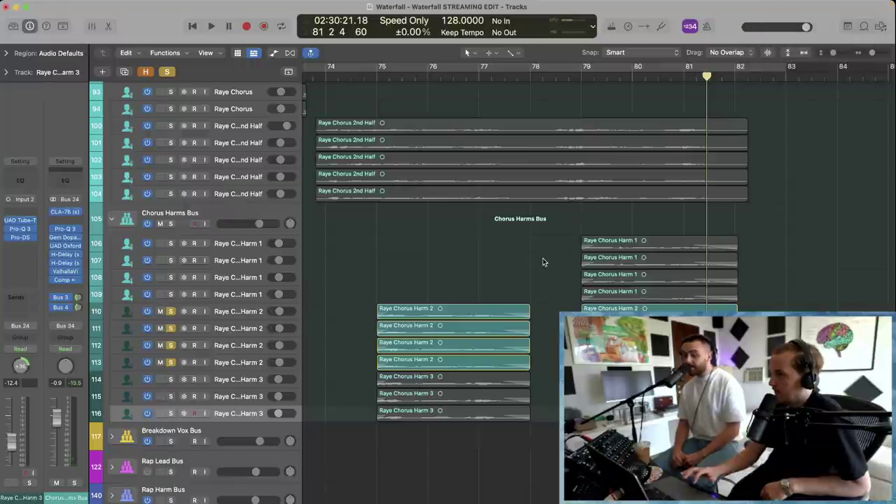
Solo the Chorus Lead Bus together with the chorus harmonies and play both from bar 78 beat 4.
left_click(566, 84)
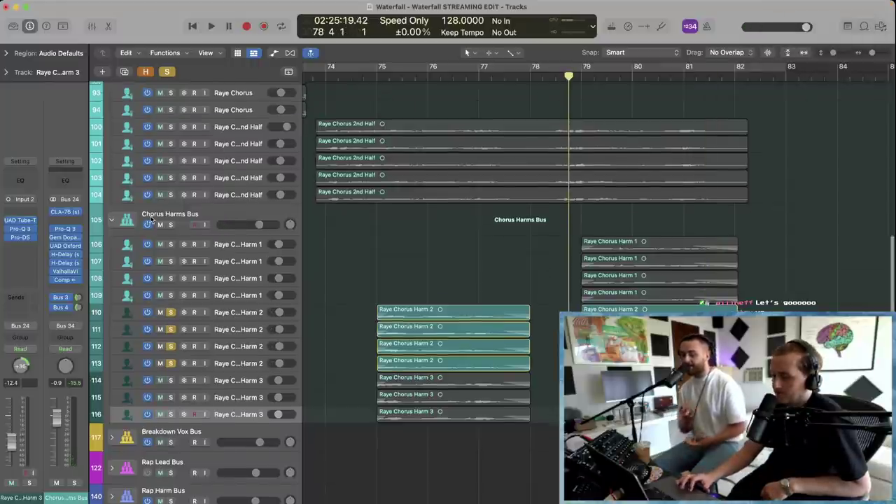
scroll(139, 222, "up", 5)
scroll(139, 219, "up", 3)
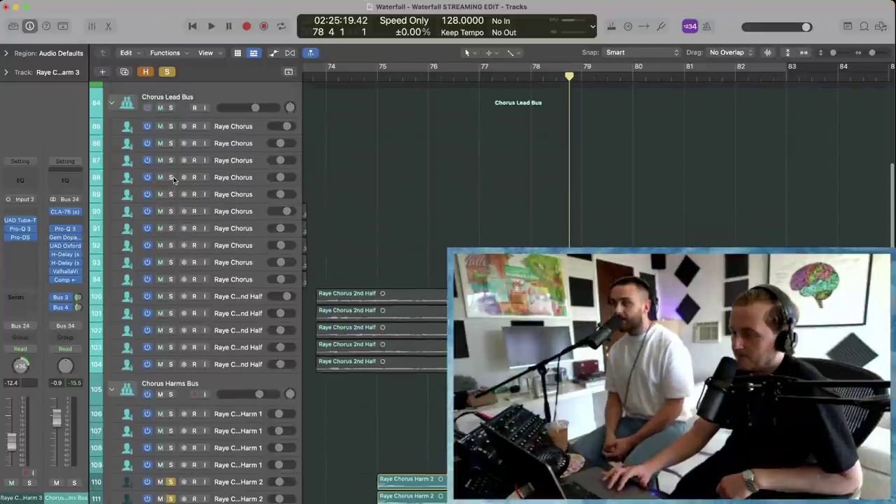
left_click(171, 108)
key("space")
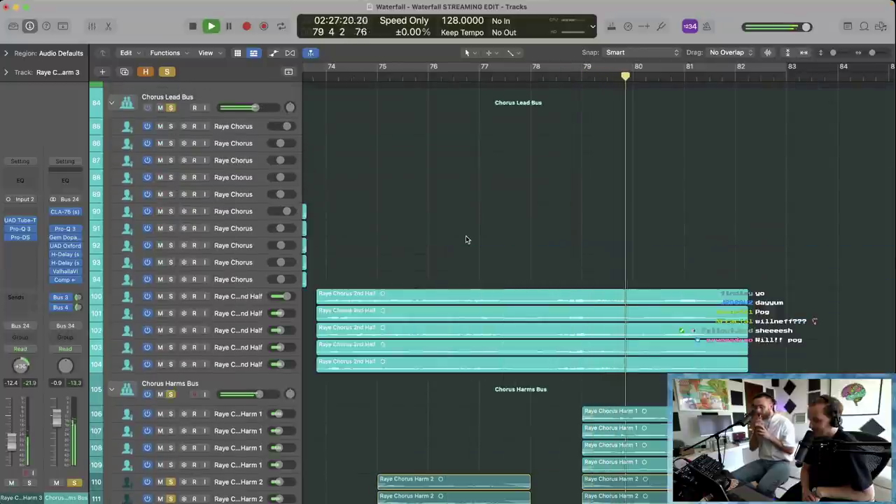
key("space")
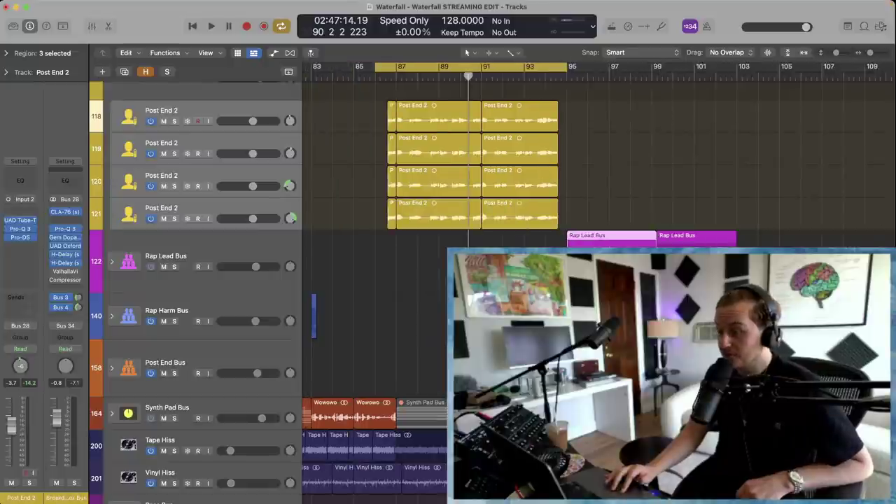
Examine the Rap Lead Bus's stacked rap, low, whisper and shout regions between bars 95 and 103 during playback.
key("super+Left")
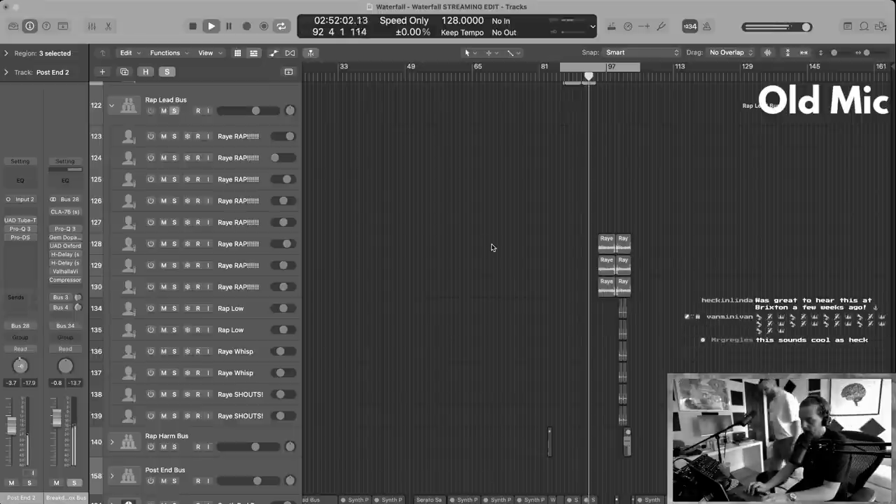
left_click_drag(558, 221, 675, 455)
key("z")
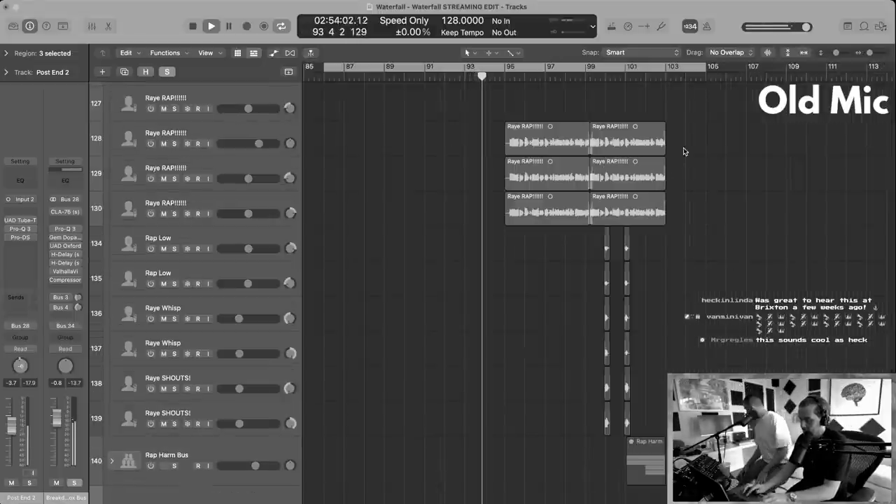
scroll(698, 226, "left", 3)
scroll(698, 226, "right", 5)
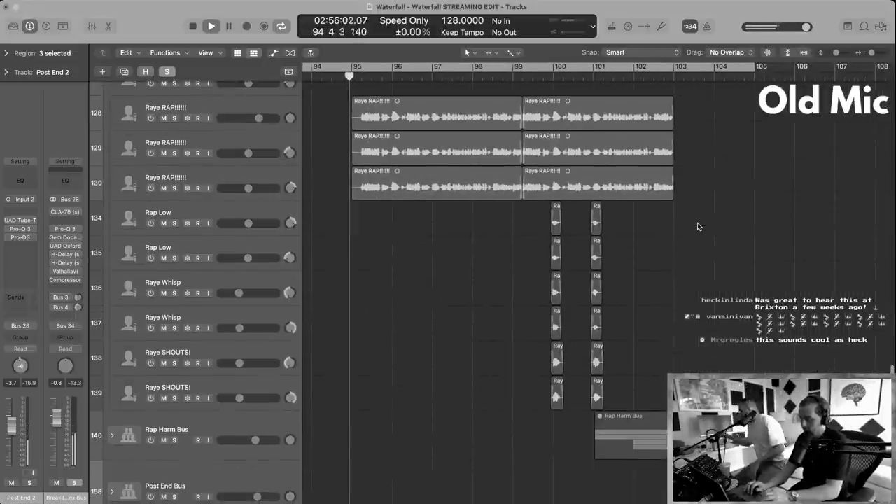
scroll(697, 226, "up", 1)
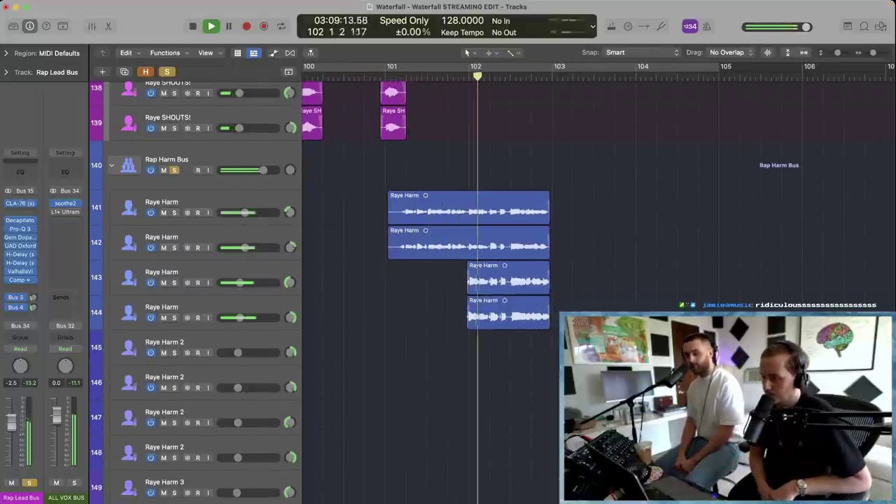
Stop the soloed Rap Harm Bus playback around bar 103 and review how the rap lead and harmony tracks are arranged.
key("space")
key("super+Right")
key("super+Right")
key("super+Right")
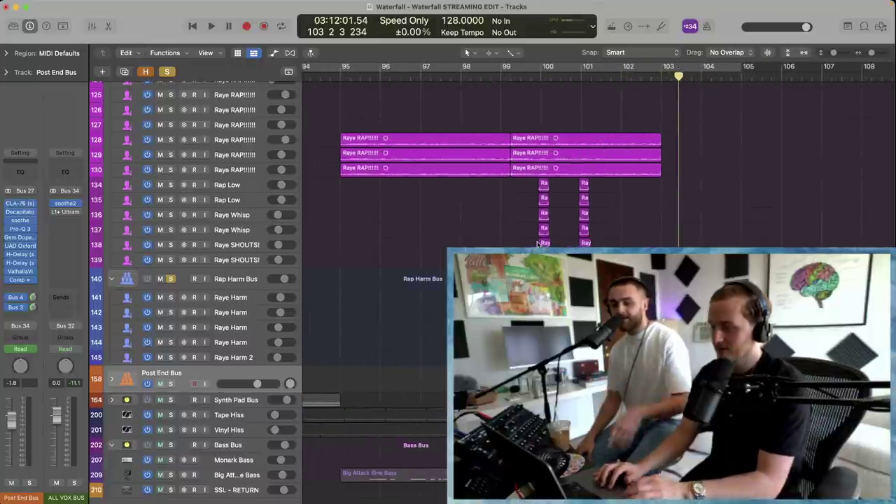
Open both ping-pong H-Delay plug-ins on the Pre Lead Bus to compare their settings side by side.
scroll(435, 220, "up", 5)
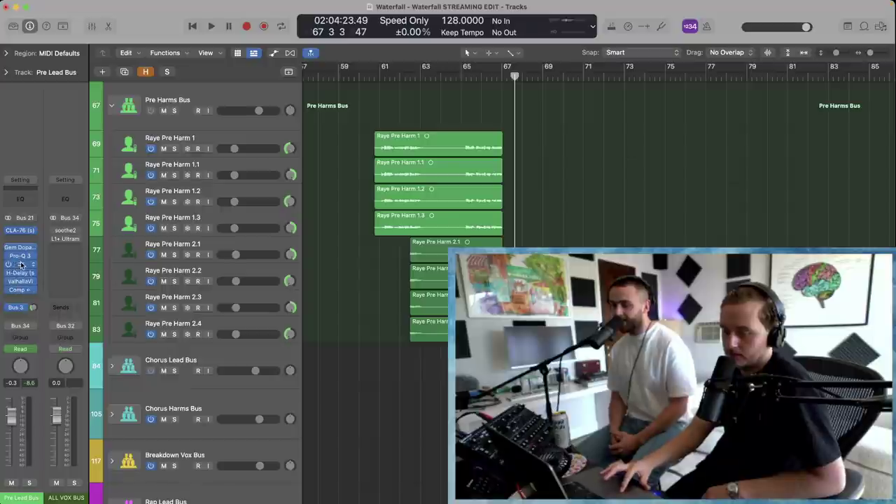
left_click(21, 265)
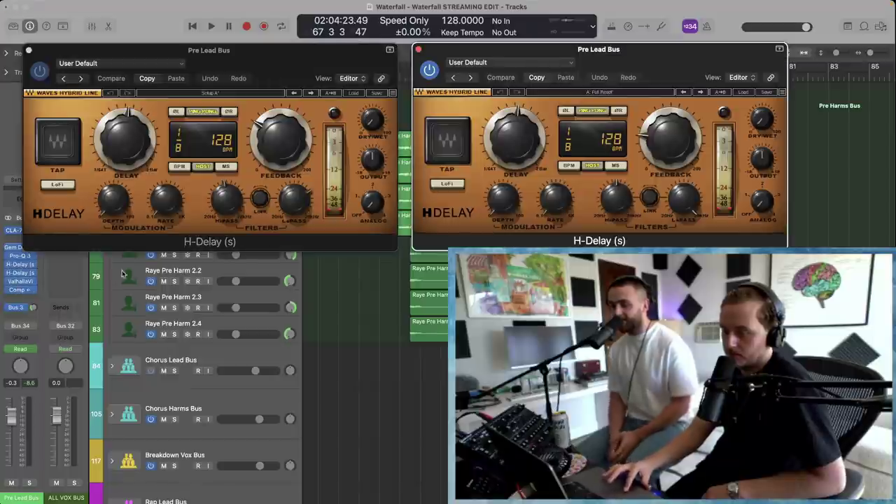
left_click(20, 273)
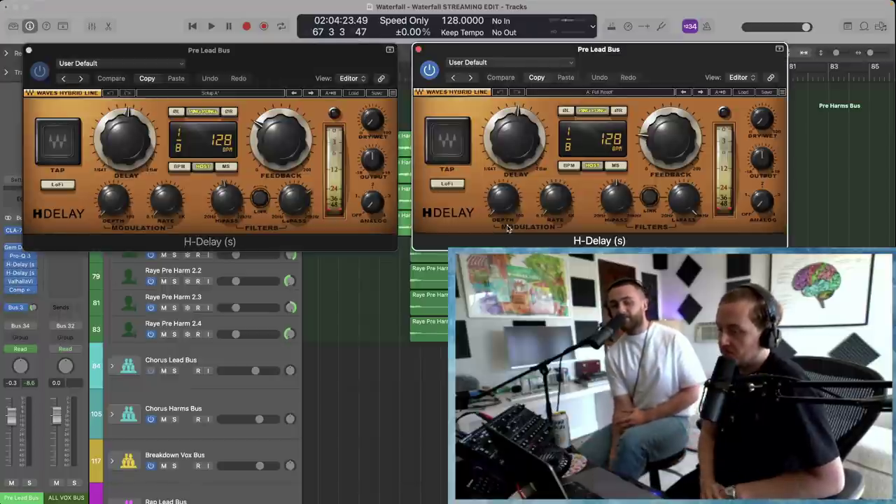